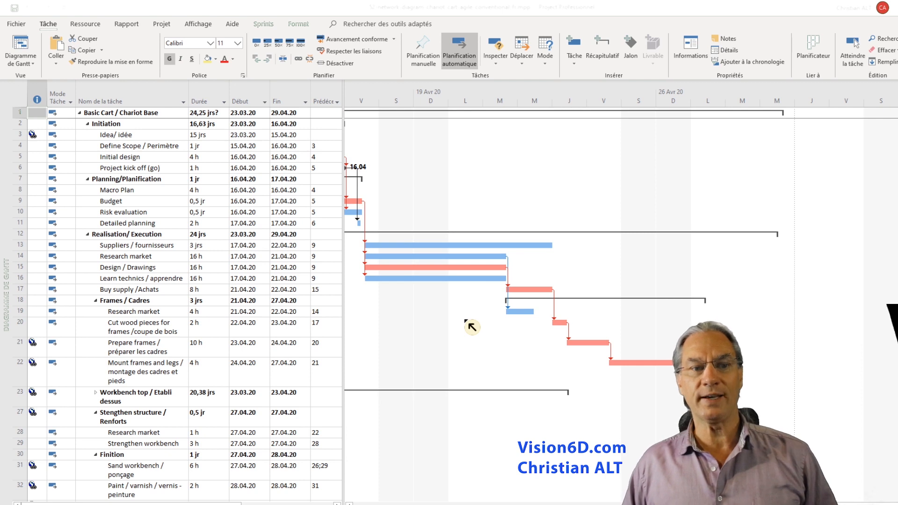
Display the project as a network diagram (Réseau de tâches) and zoom it to the whole project (Ensemble du projet).
click(35, 64)
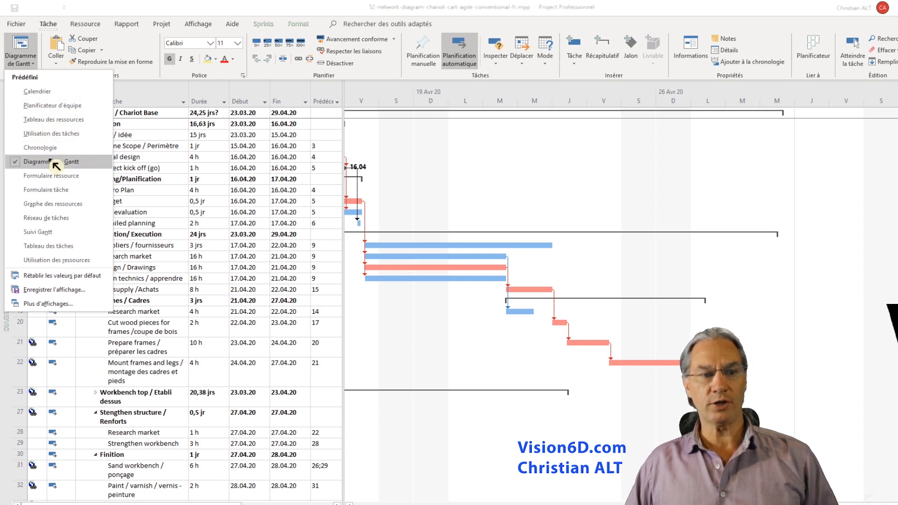
click(65, 223)
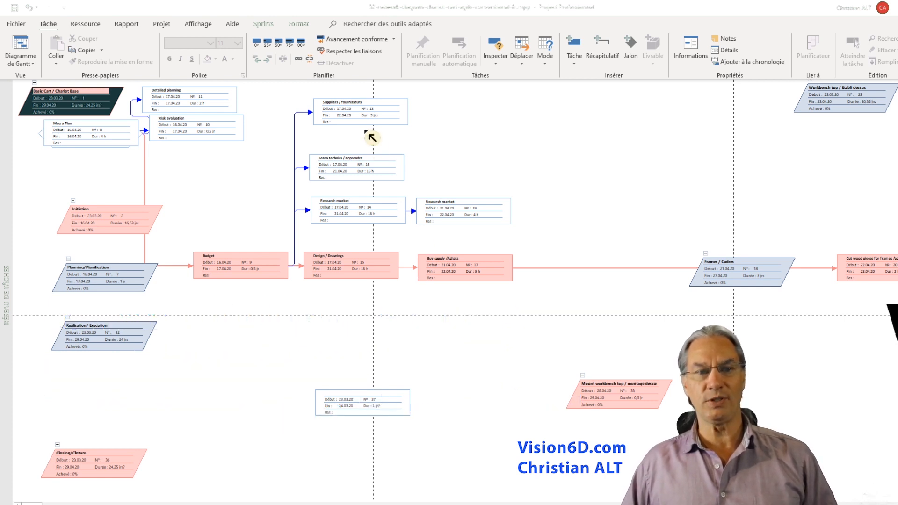
click(212, 28)
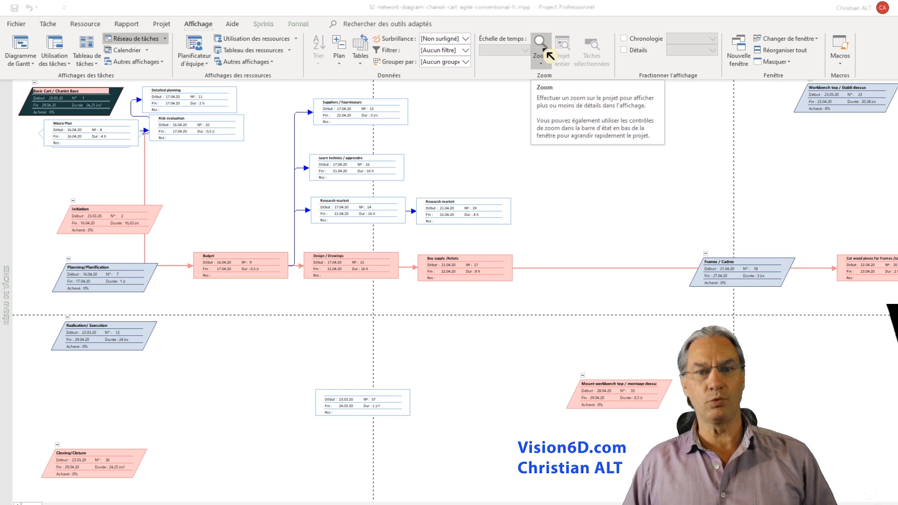
click(547, 66)
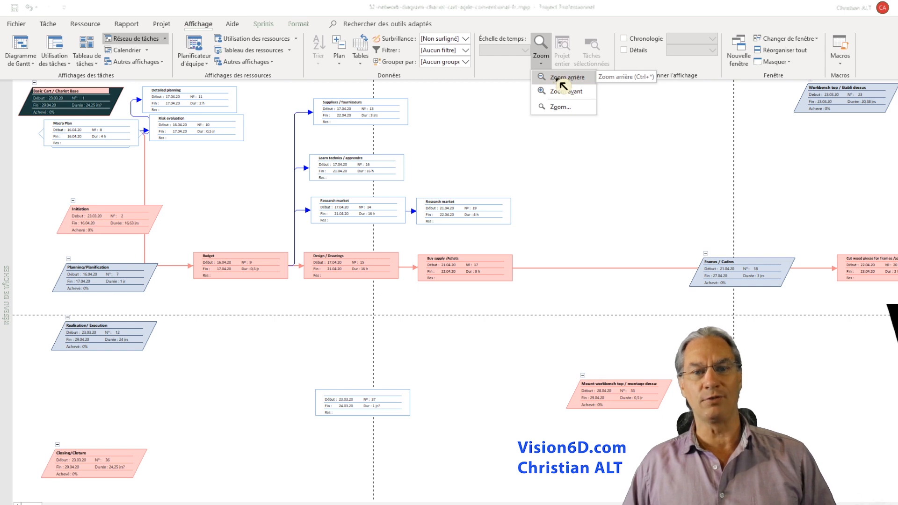
click(563, 77)
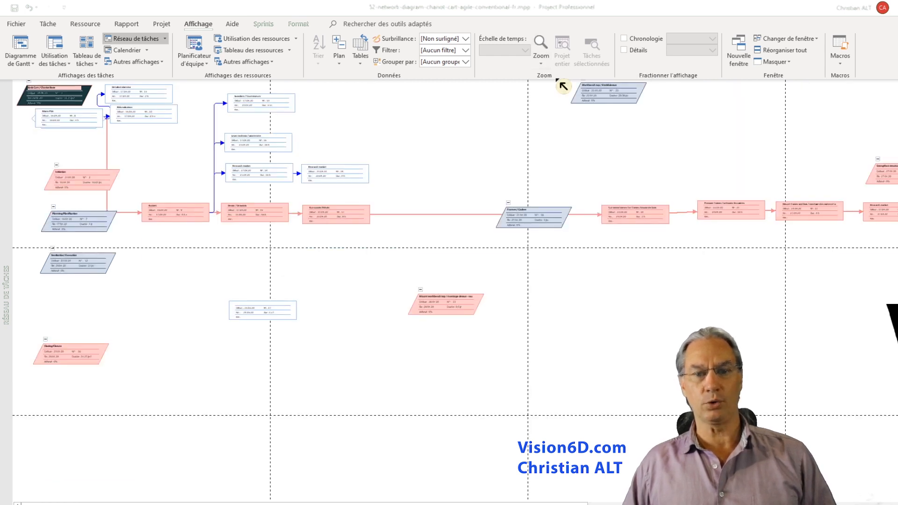
click(544, 67)
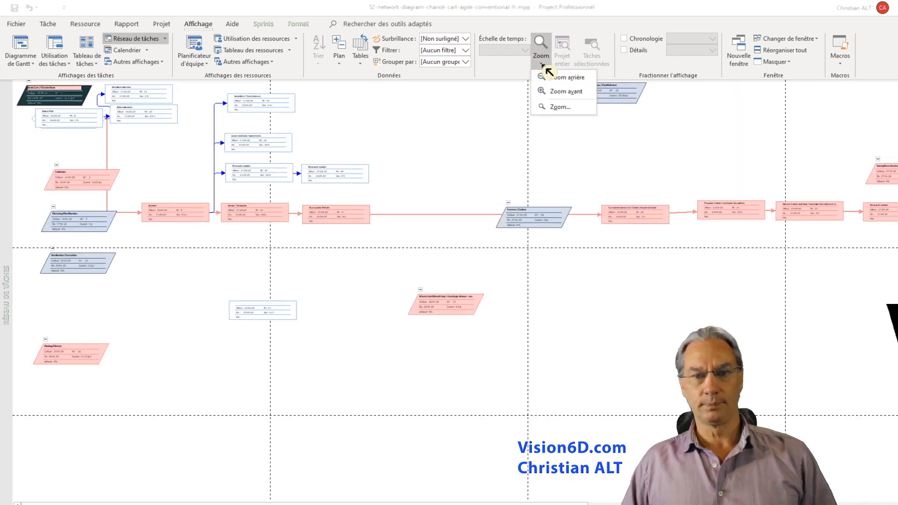
click(556, 106)
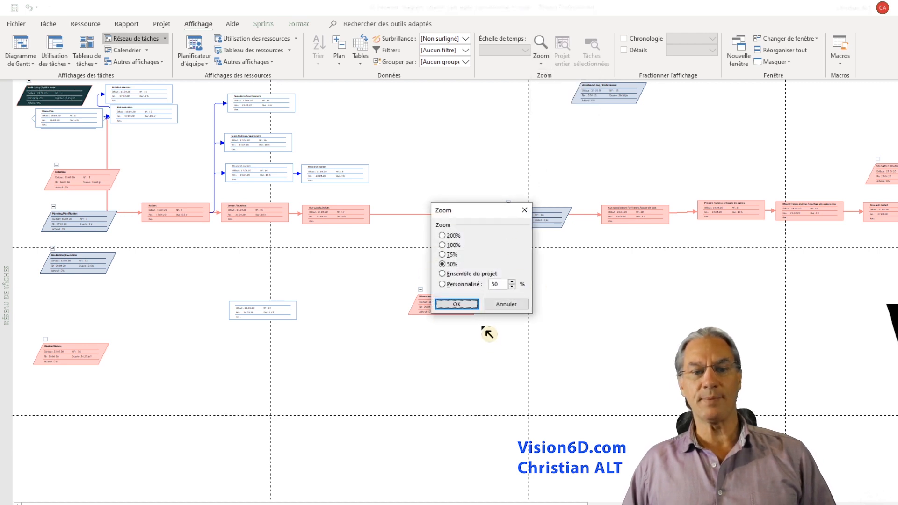
click(443, 275)
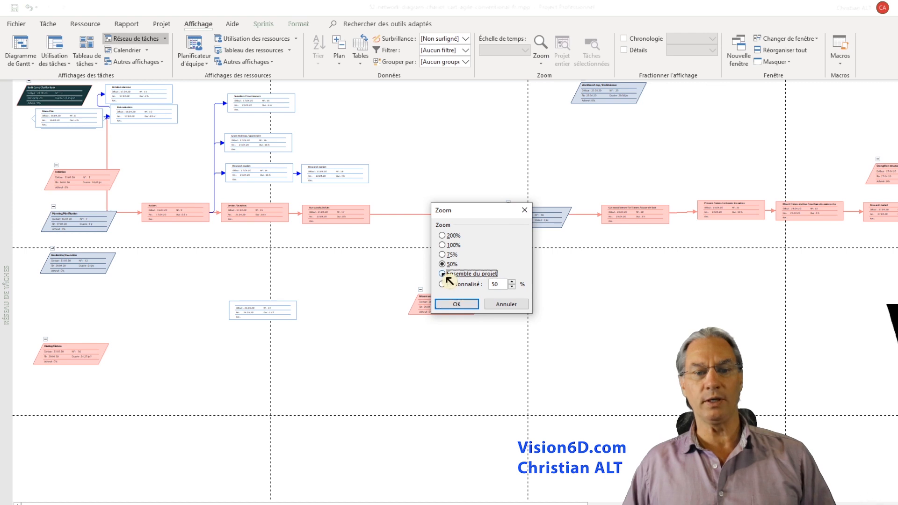
click(466, 305)
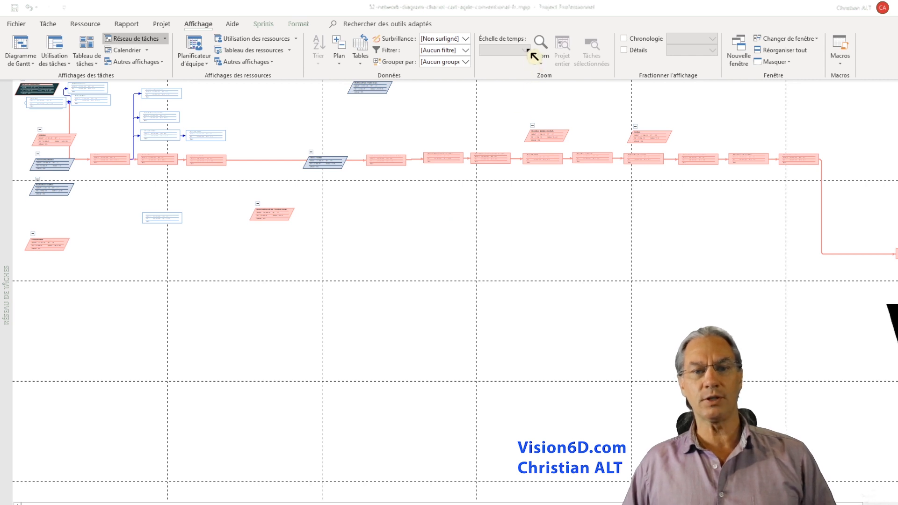
Zoom in on the network diagram and view the task information of Research market, task number 19.
click(540, 66)
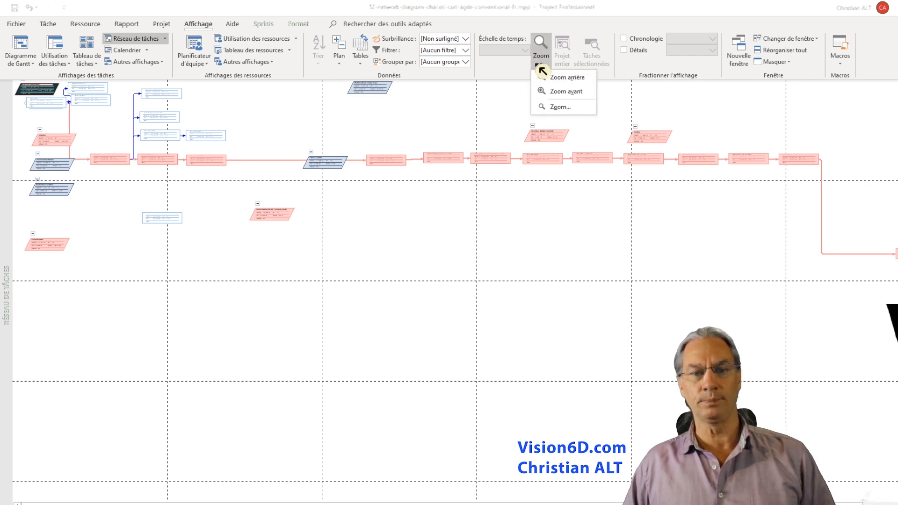
click(558, 93)
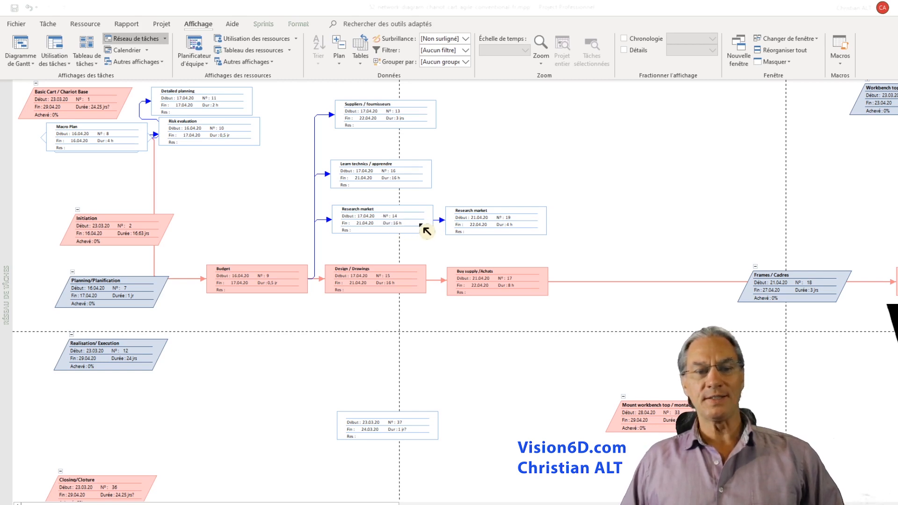
click(419, 223)
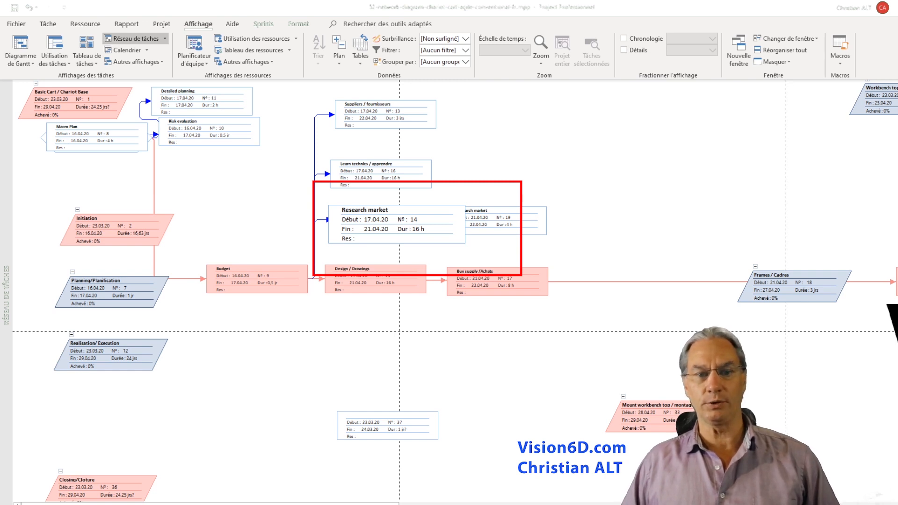
right_click(322, 204)
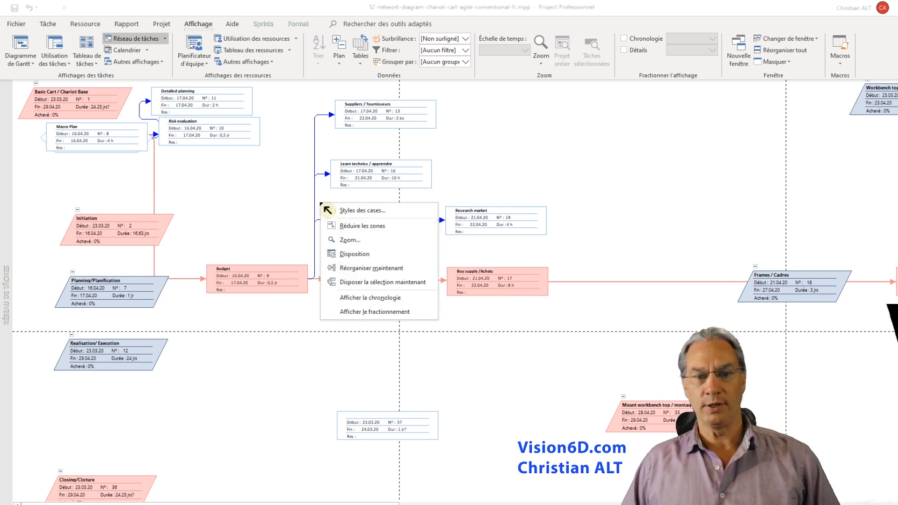
click(470, 221)
right_click(471, 220)
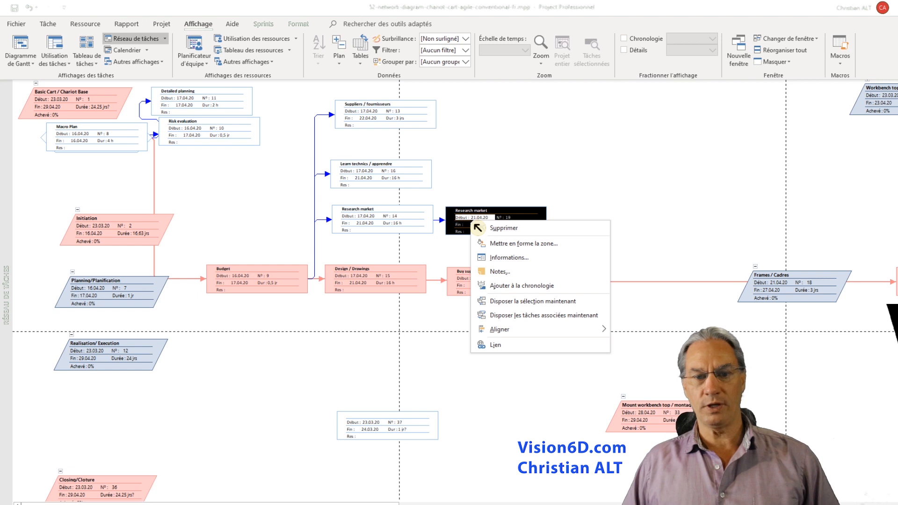
click(513, 261)
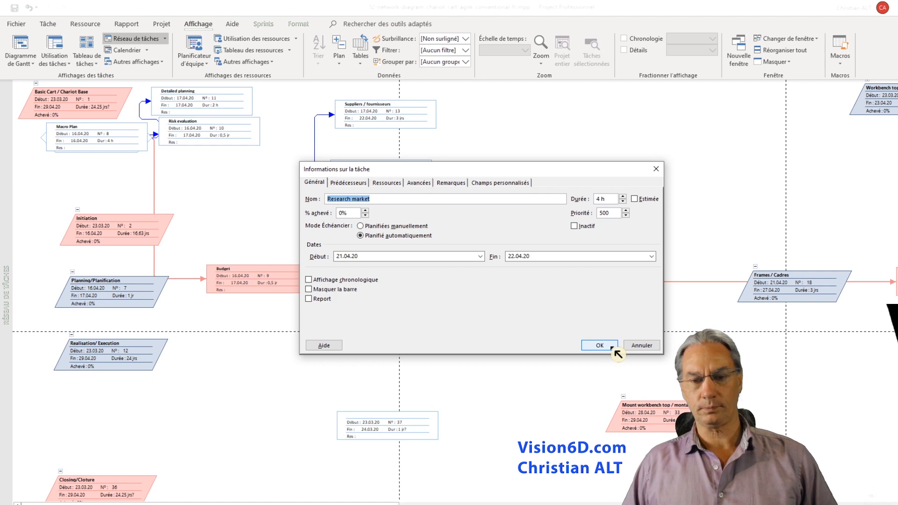
click(600, 346)
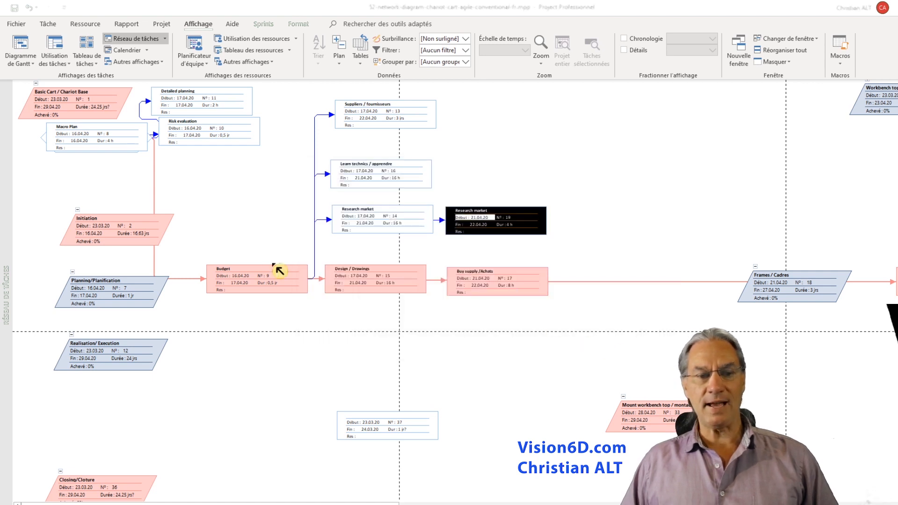
Collapse the Planning/Planification summary task in the network diagram.
mouse_move(248, 283)
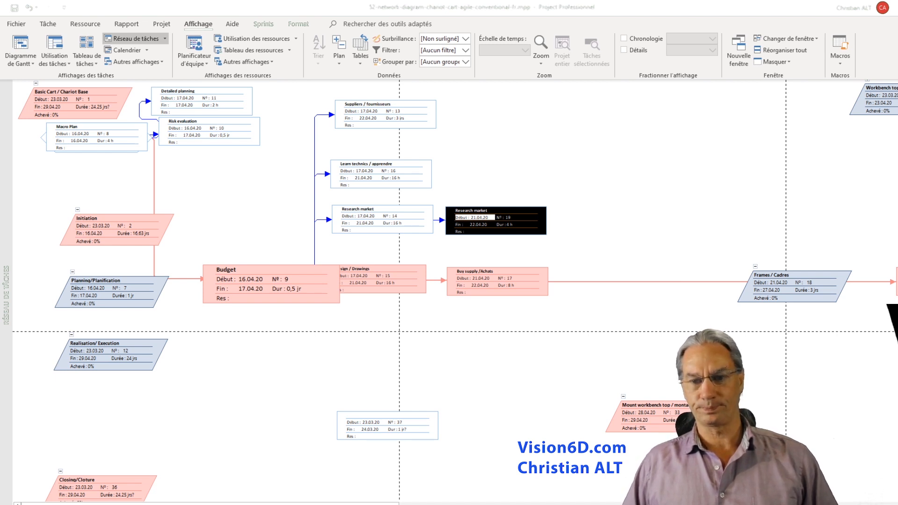
mouse_move(103, 289)
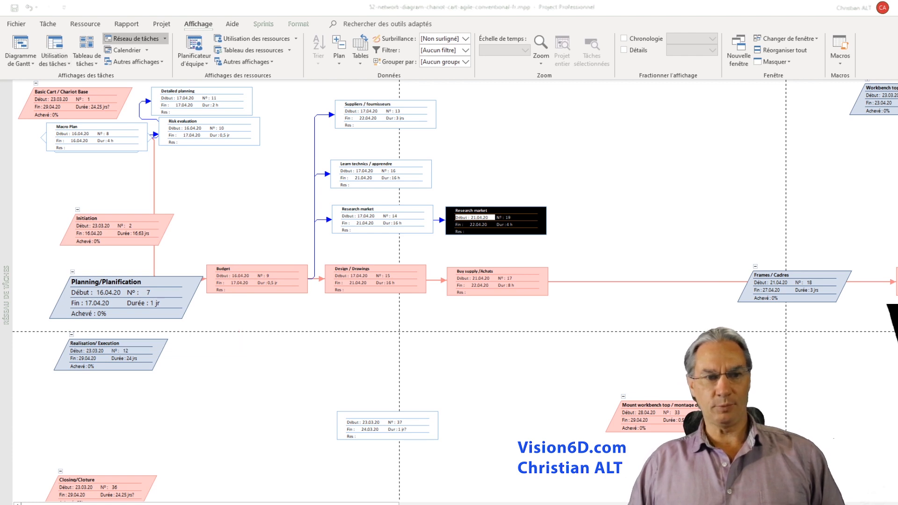
click(73, 272)
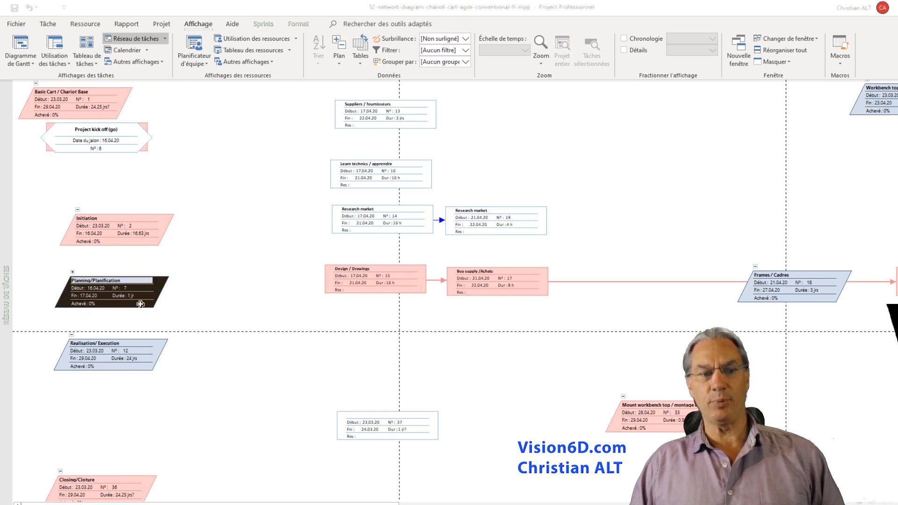
mouse_move(112, 303)
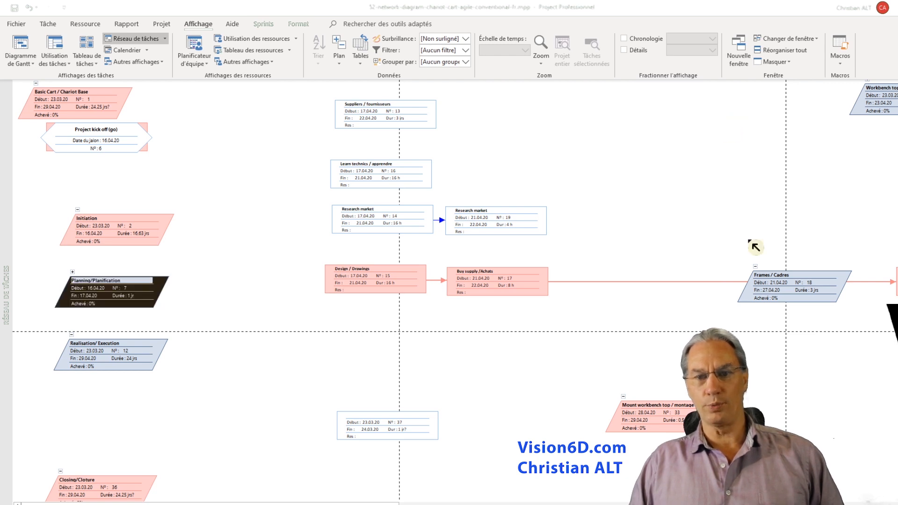
Collapse and restore the subtasks of Frames / Cadres, and expand Planning/Planification again.
click(762, 274)
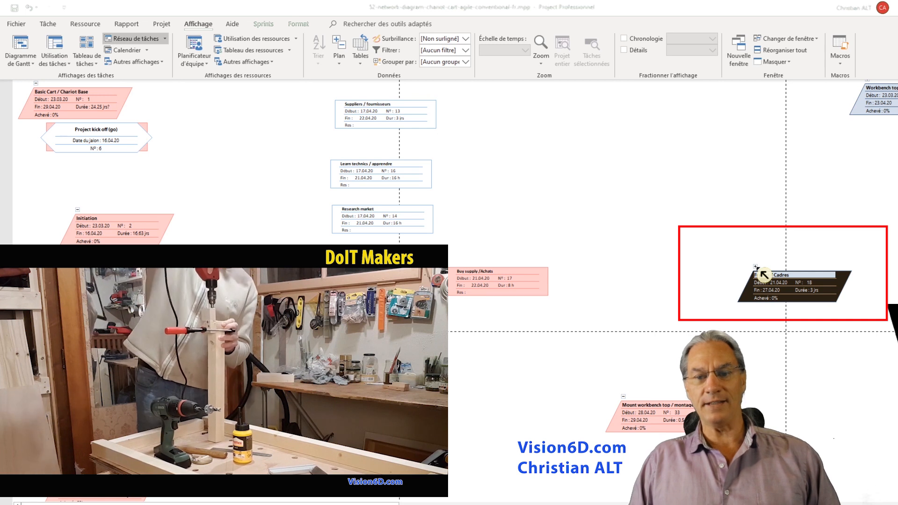
key(Delete)
key(ctrl+z)
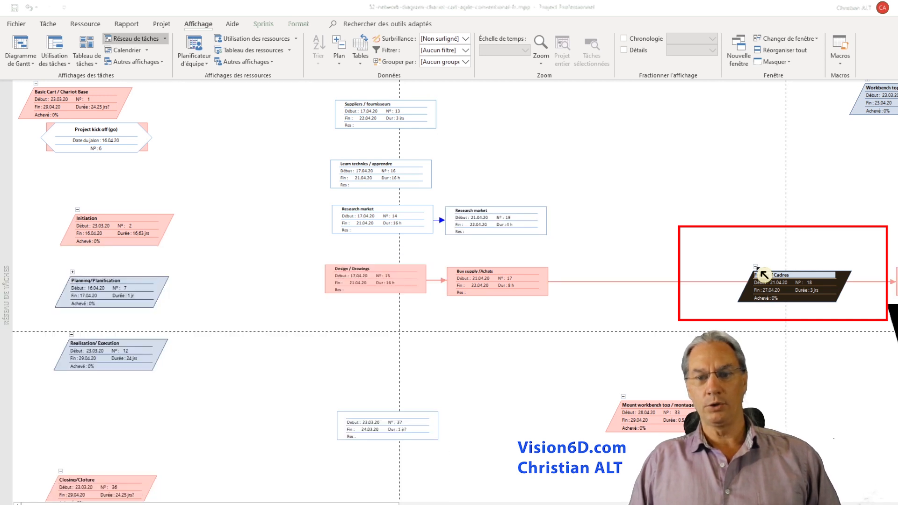
click(78, 277)
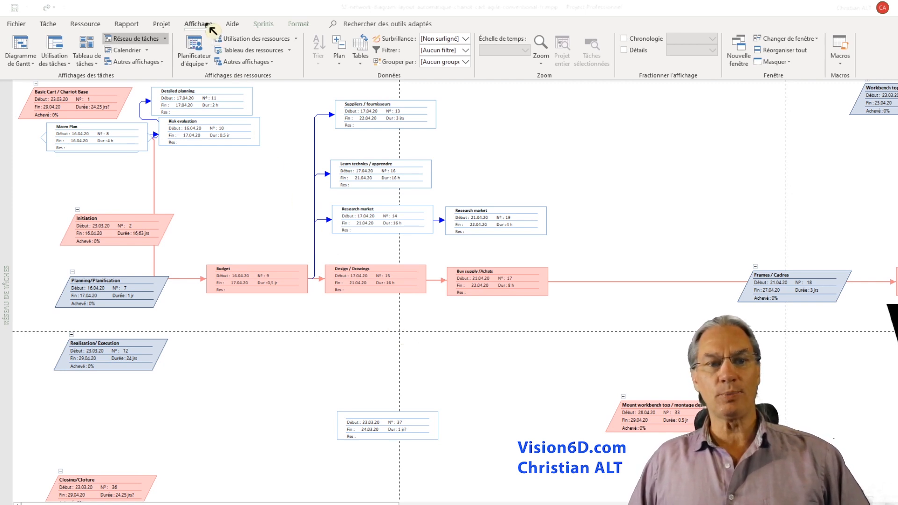
Apply the network diagram layout with automatic box positioning, organised as "De haut en bas et de droite à Gauche".
click(301, 27)
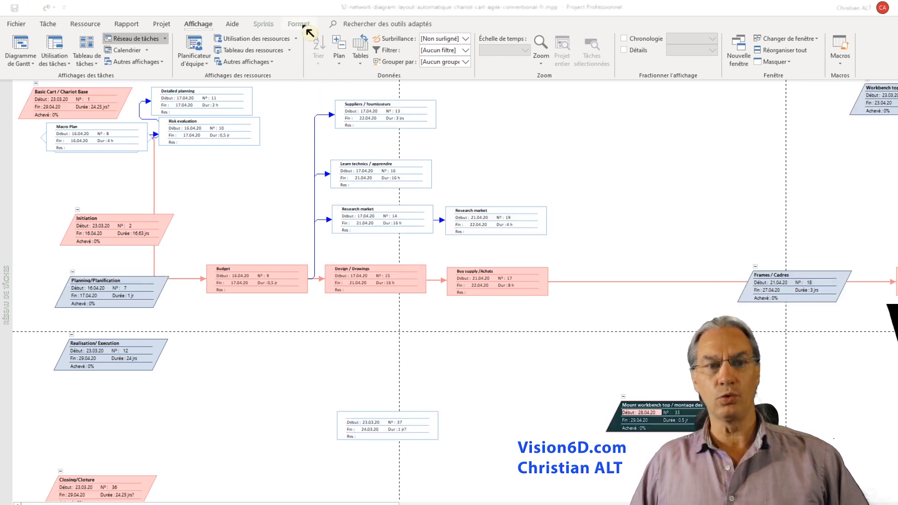
click(305, 28)
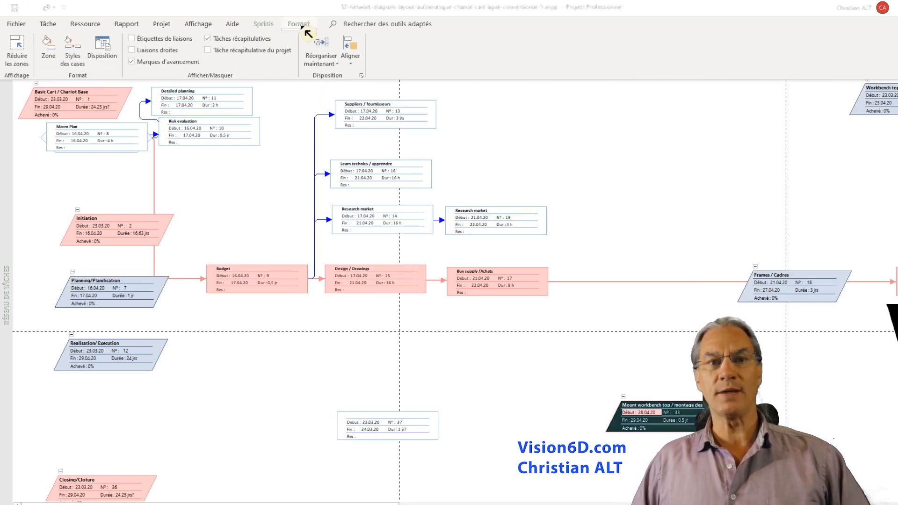
click(105, 48)
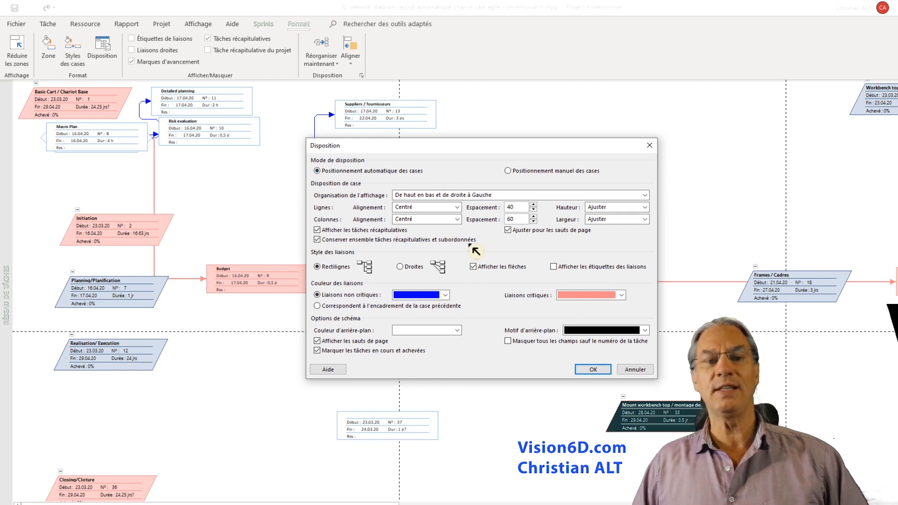
click(594, 371)
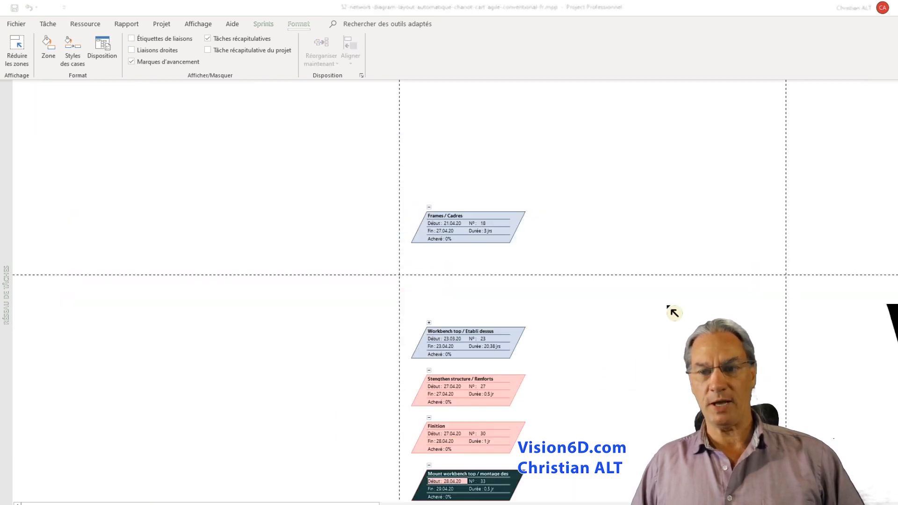
Examine the rearranged task chains in the network diagram and zoom to the entire project.
drag(267, 504, 458, 504)
scroll(449, 290, up, 7)
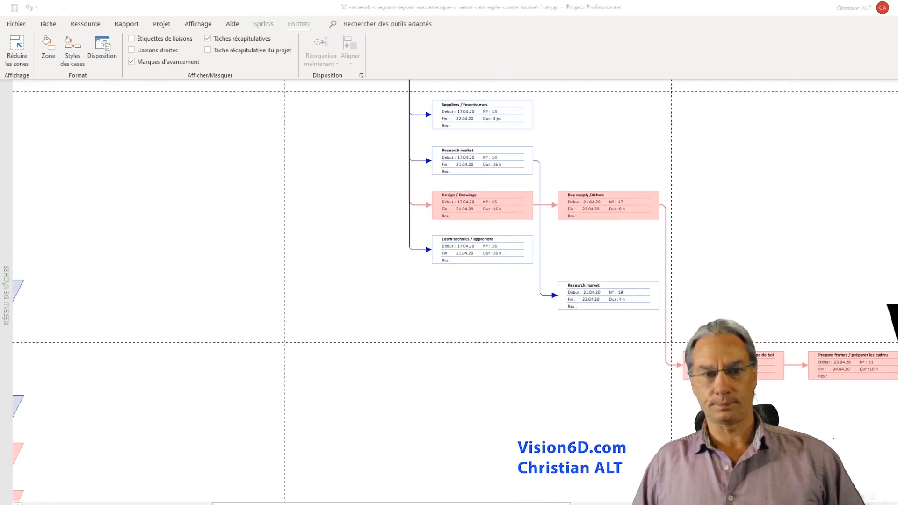
scroll(449, 290, up, 1)
click(198, 24)
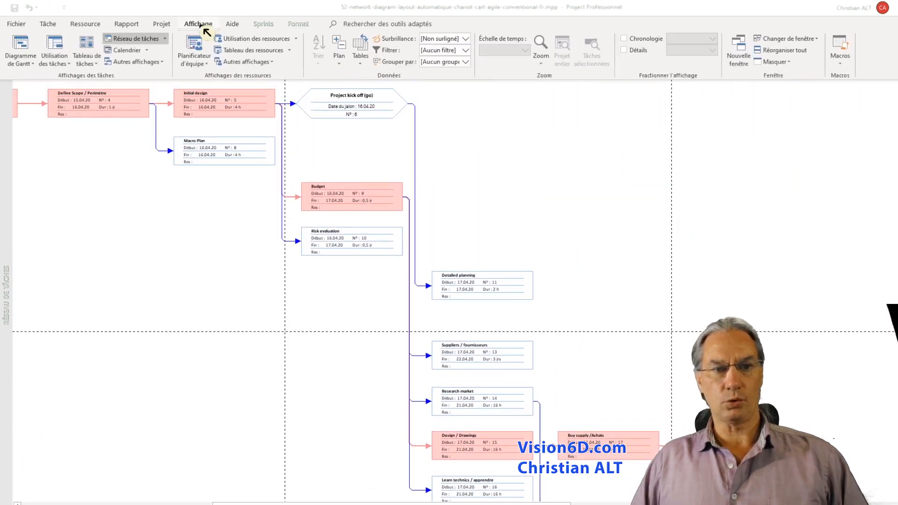
click(541, 60)
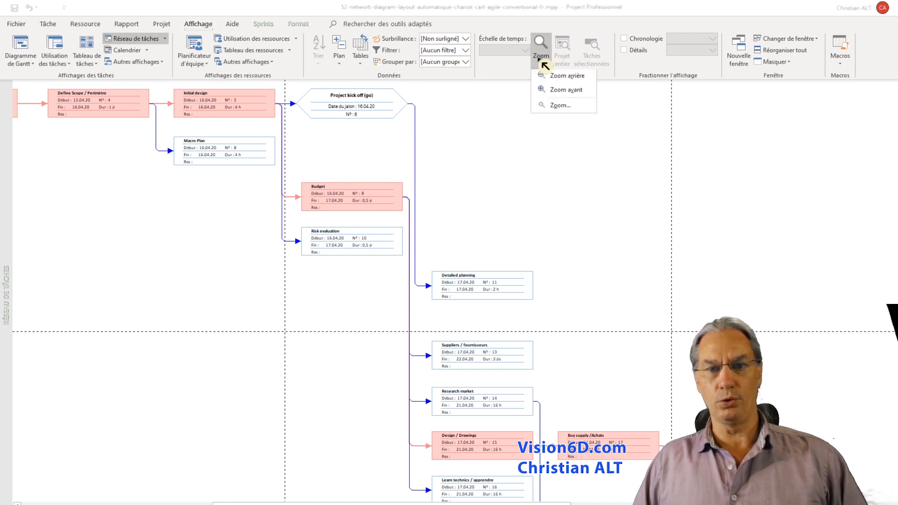
click(566, 80)
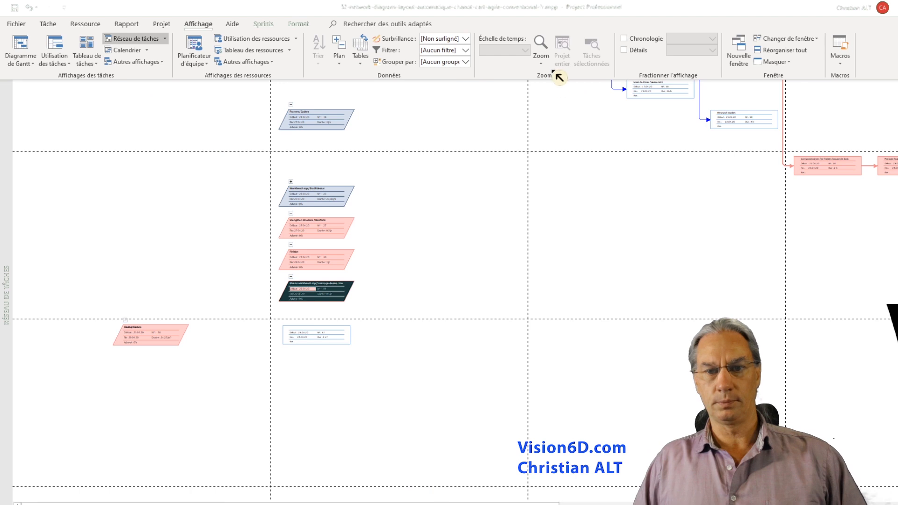
click(546, 66)
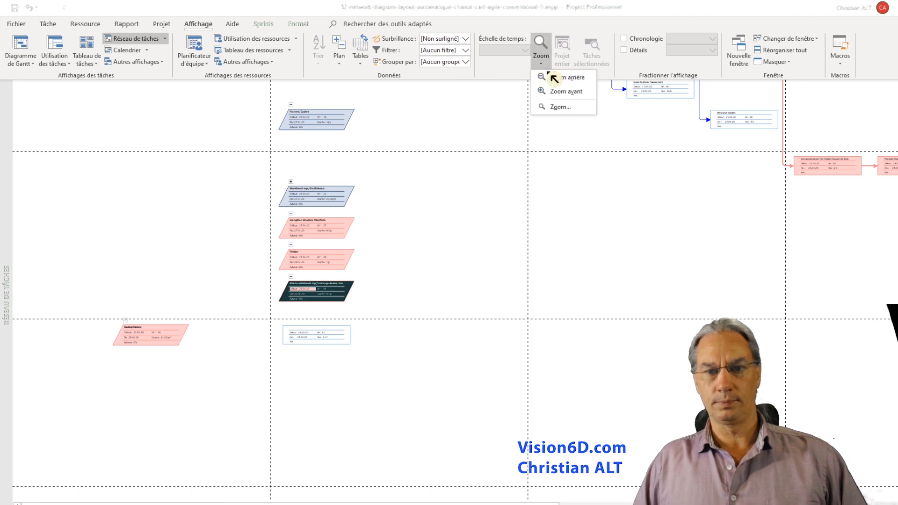
click(560, 107)
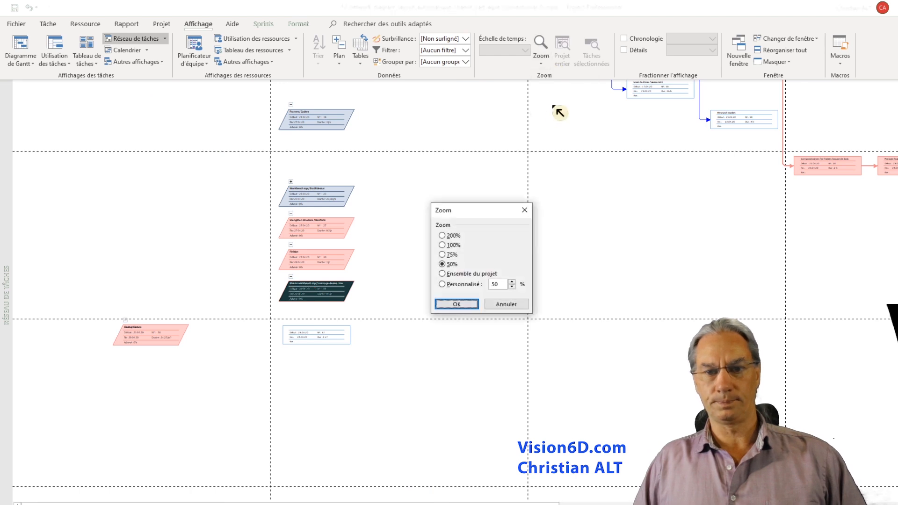
click(444, 275)
click(462, 305)
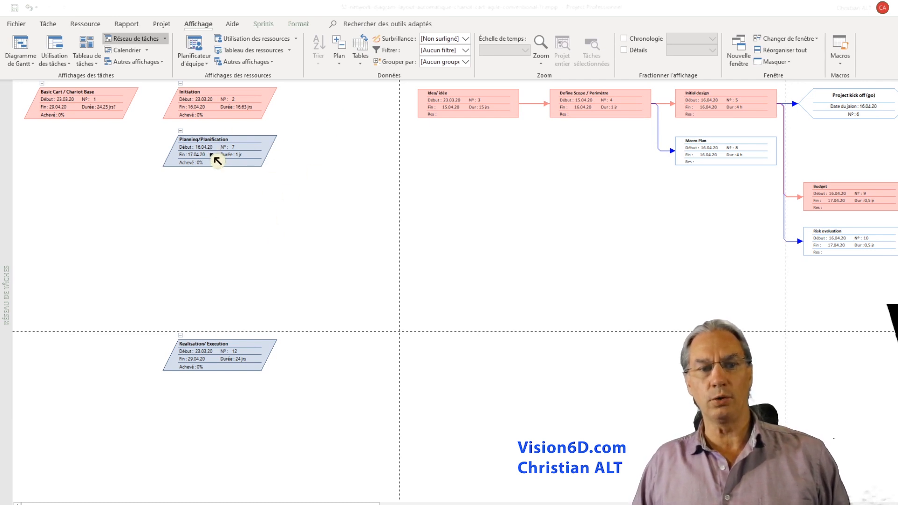
Collapse the Realisation/Execution summary task in the network diagram.
click(182, 337)
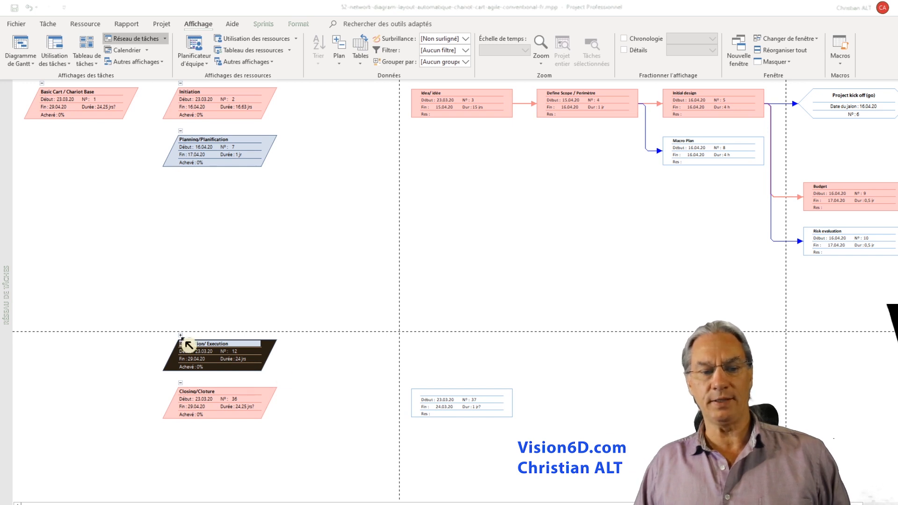
Collapse the Planning/Planification summary task in the network diagram.
click(182, 133)
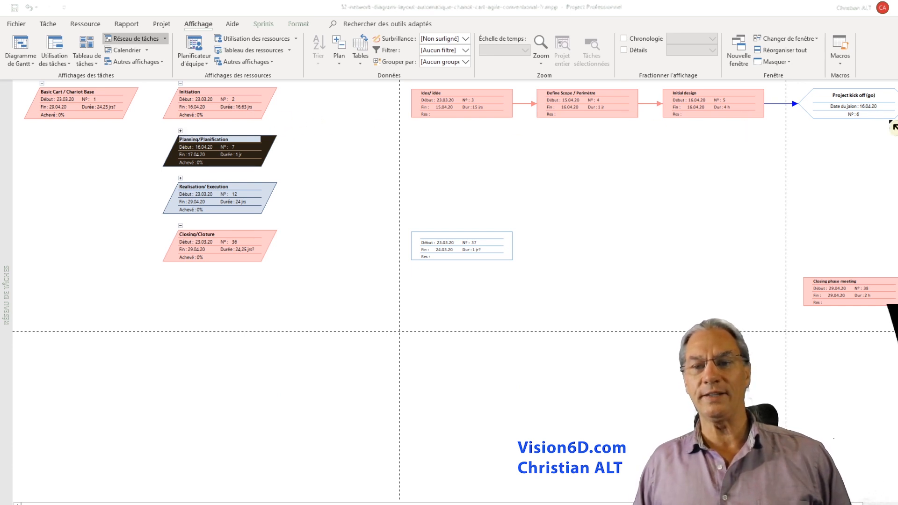
mouse_move(857, 114)
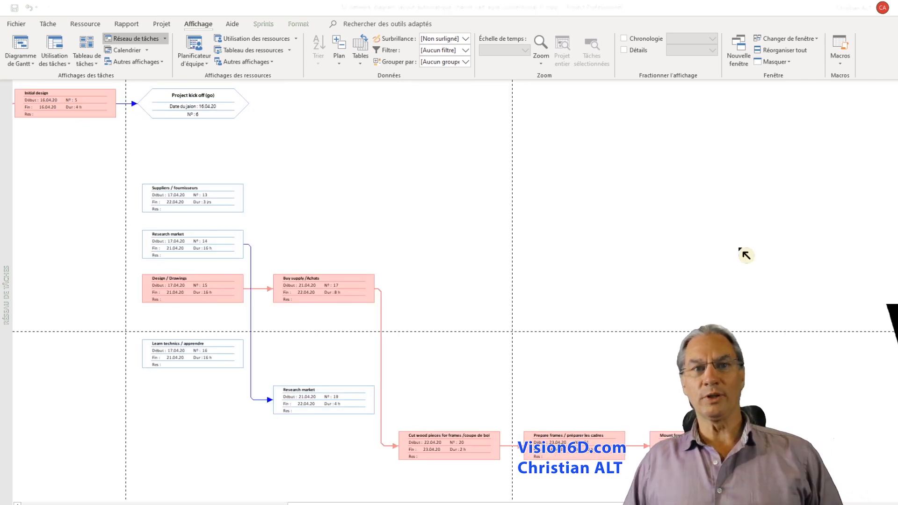
Create a new successor task from Mount wheels / roues by drawing a link from its box into empty space.
scroll(743, 252, down, 4)
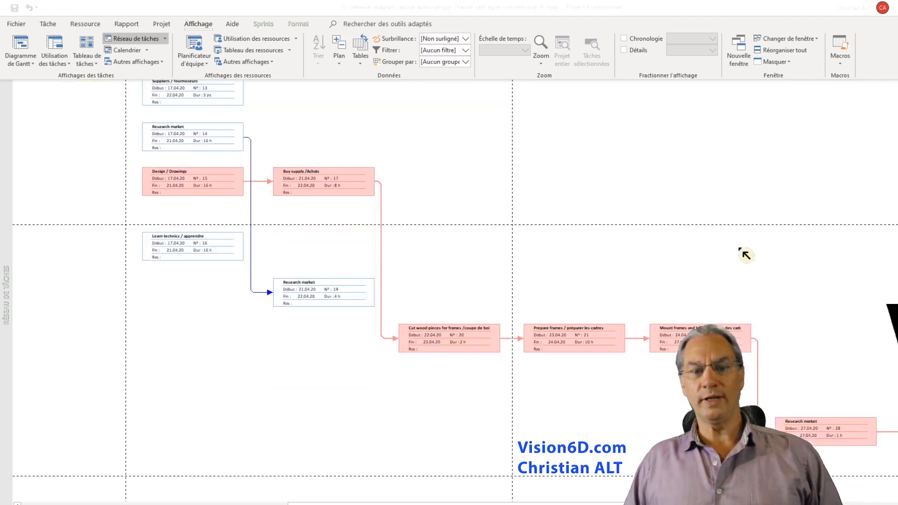
scroll(449, 291, right, 10)
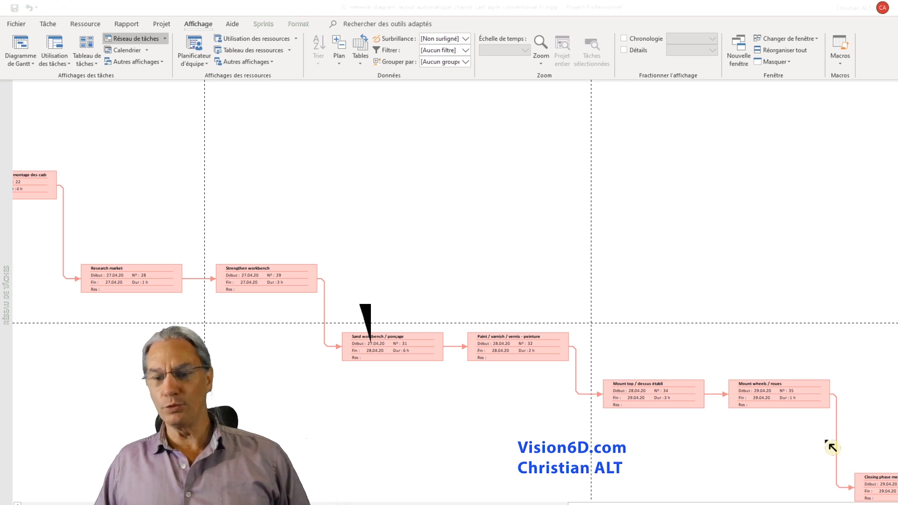
click(812, 393)
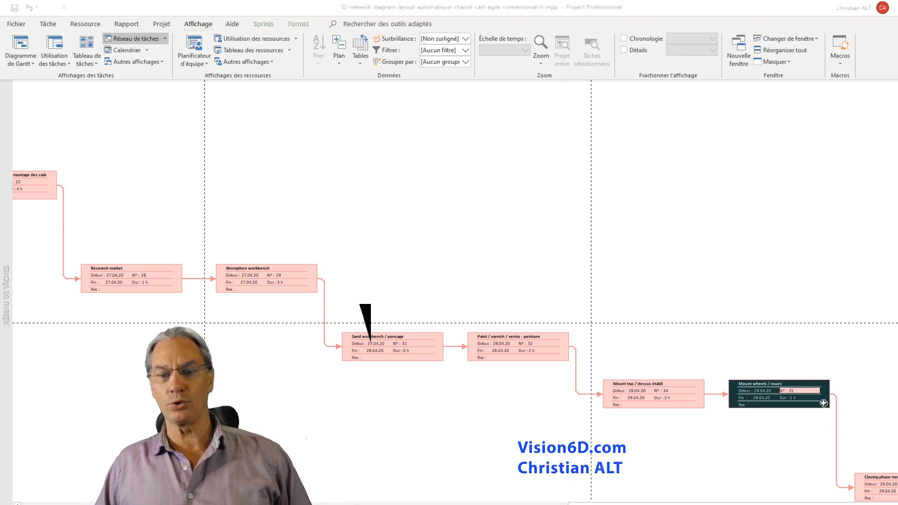
mouse_move(824, 403)
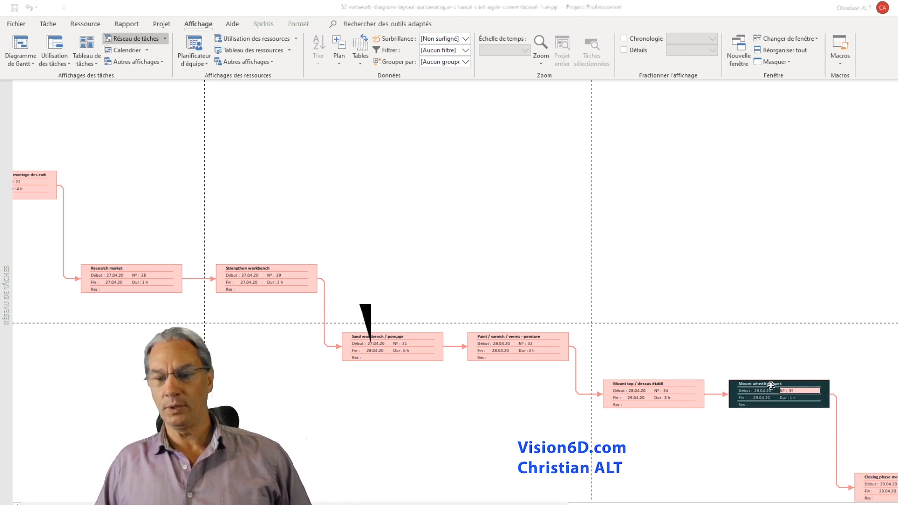
mouse_move(772, 384)
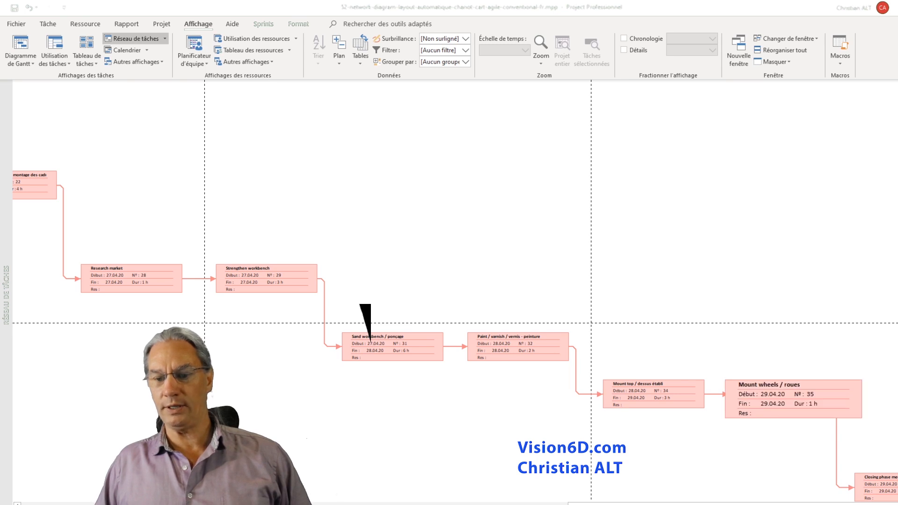
drag(778, 397, 863, 242)
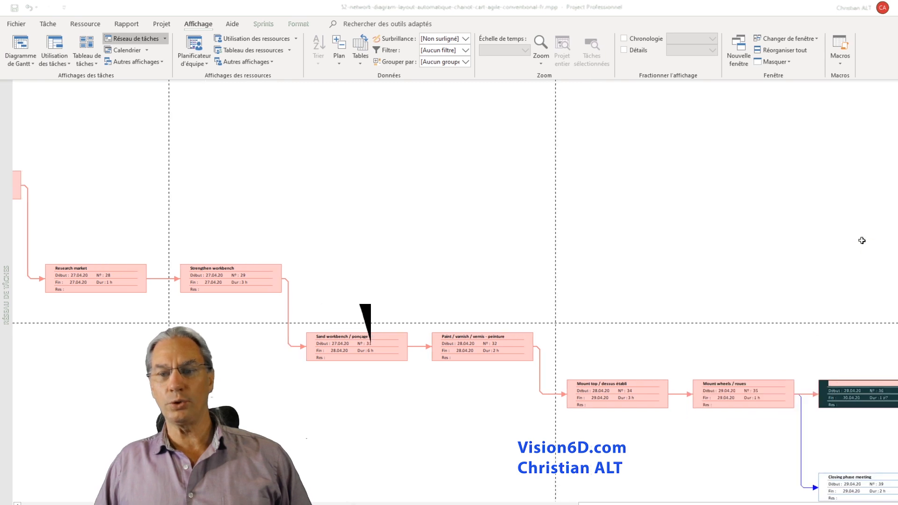
Name the new successor task "Prototype #1 cart" and set its duration to 0j.
click(851, 392)
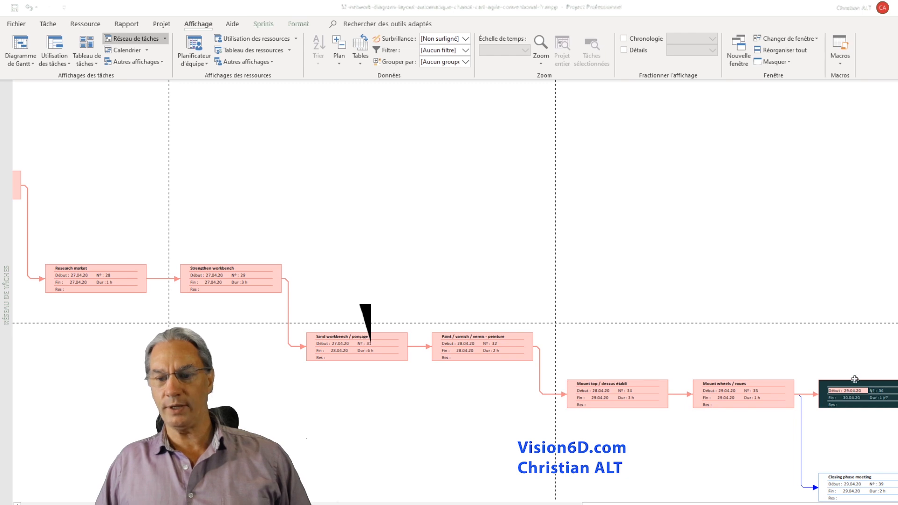
click(855, 384)
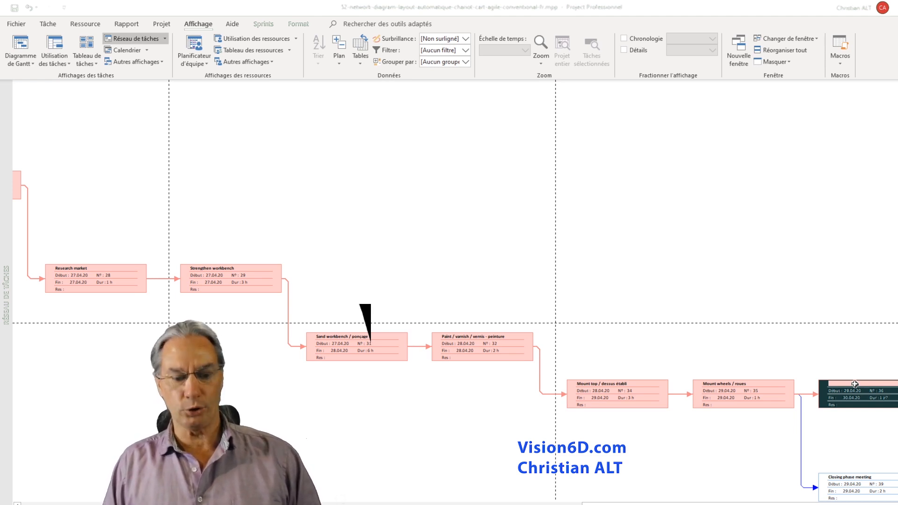
text(P)
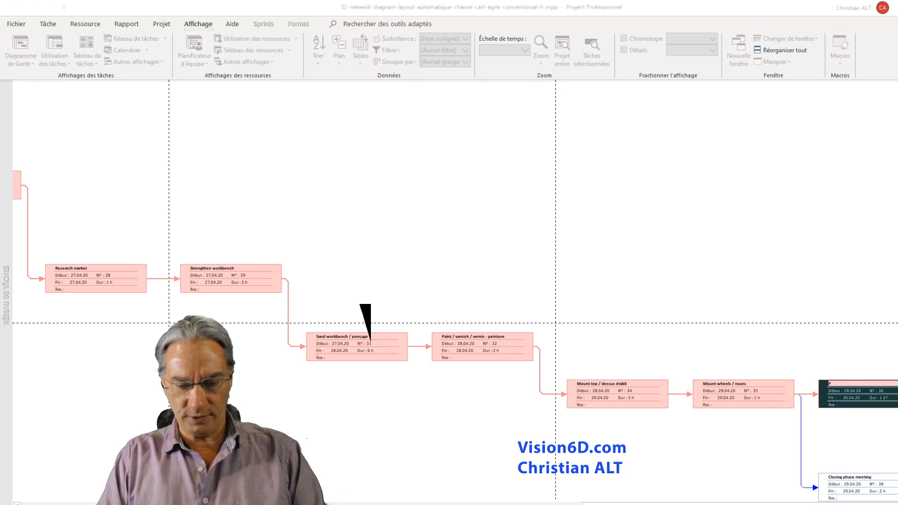
text(rototy)
text(pe #1 cart)
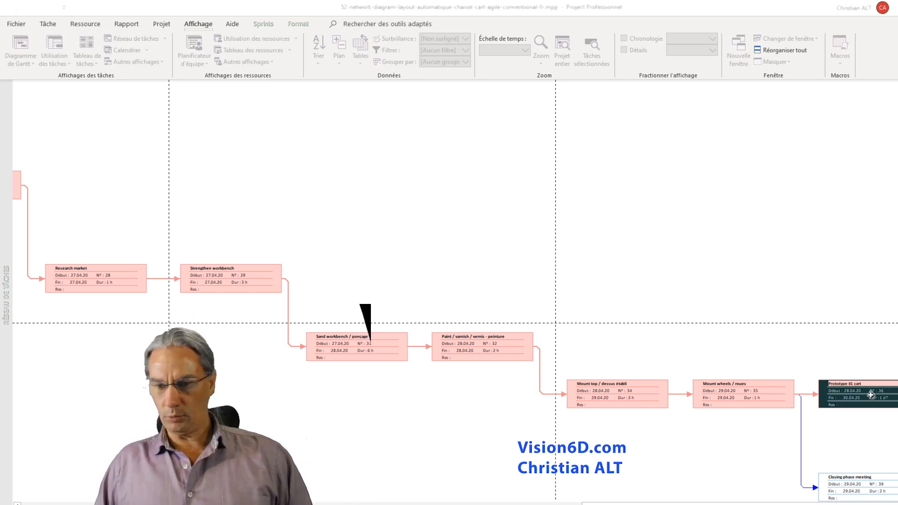
click(872, 397)
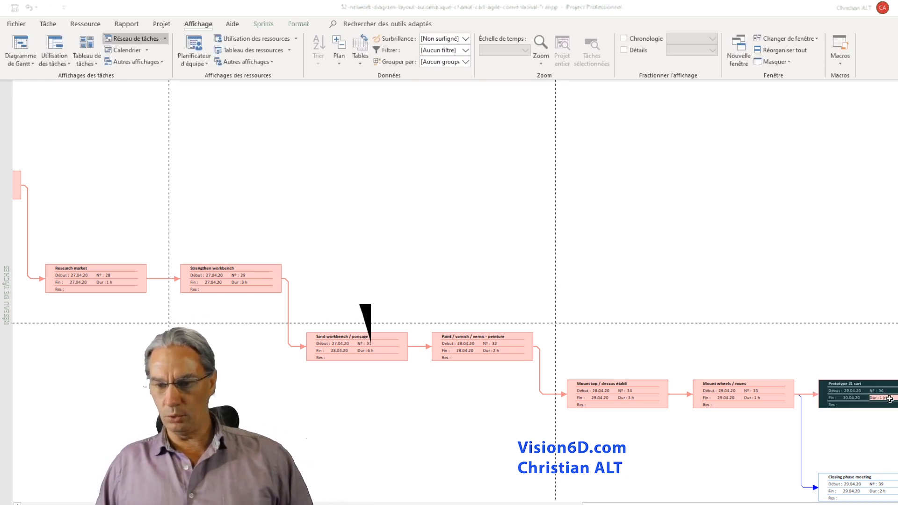
text(0j)
key(Return)
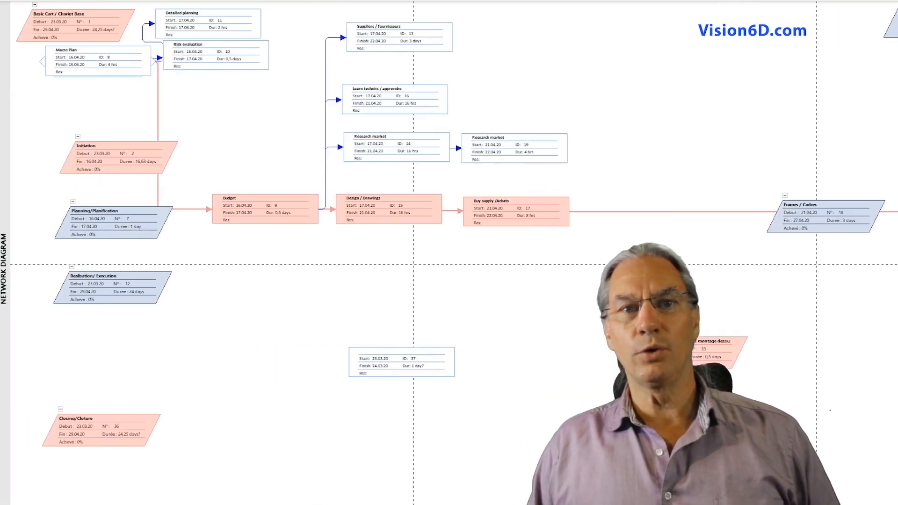
Examine the chain of linked critical tasks in the network diagram from Budget through to Mount top / dessus établi.
scroll(449, 252, right, 2)
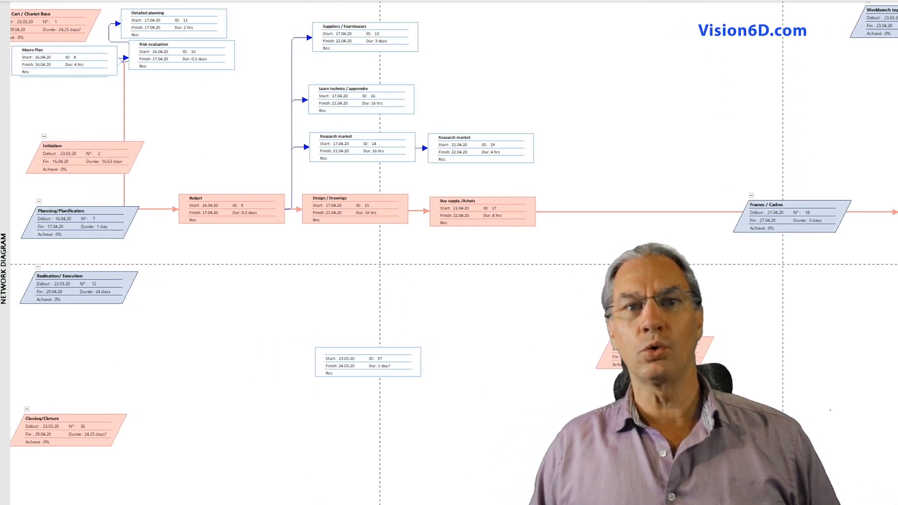
scroll(449, 253, right, 2)
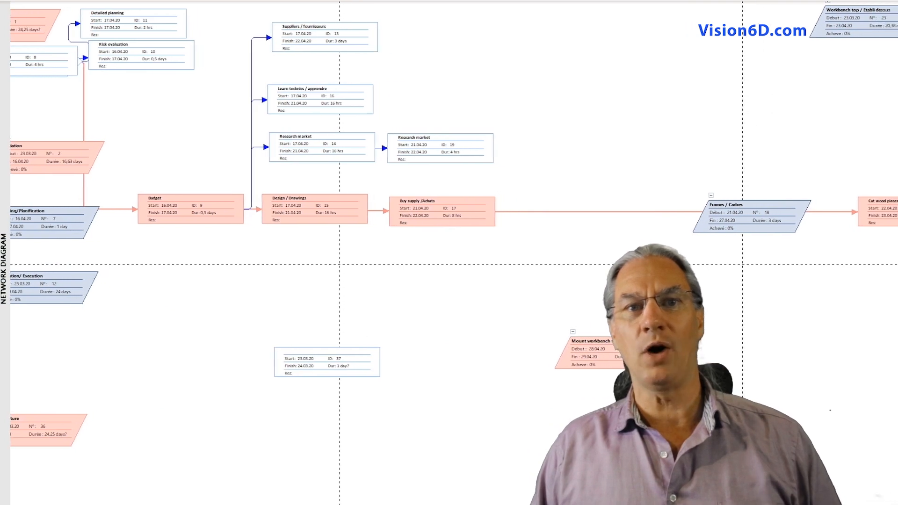
scroll(449, 253, right, 4)
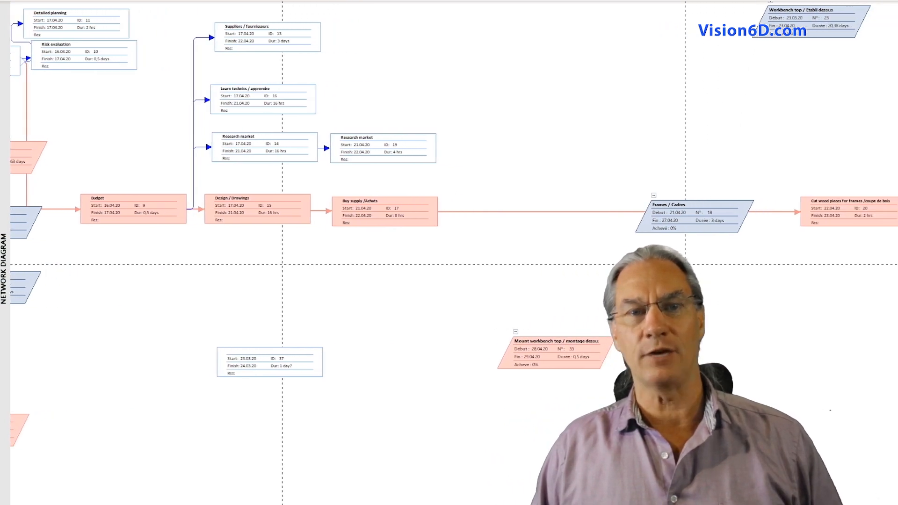
scroll(449, 253, right, 4)
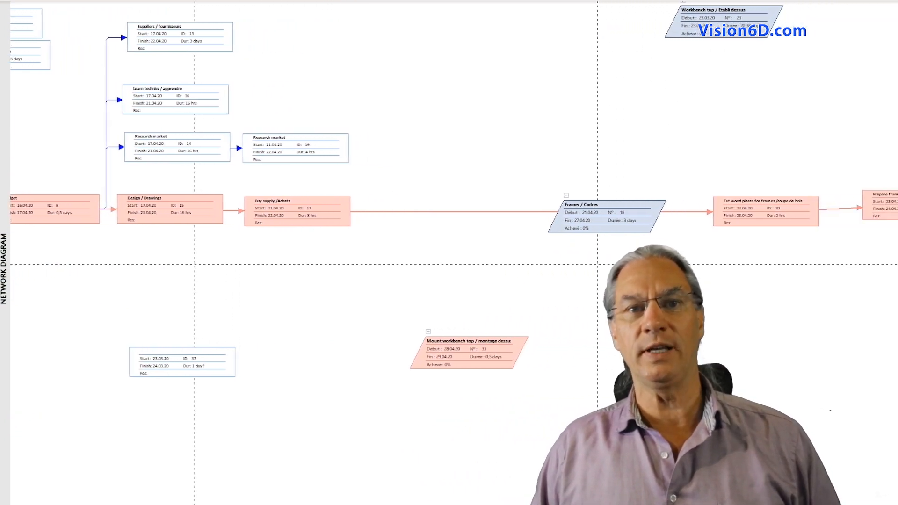
scroll(449, 253, right, 5)
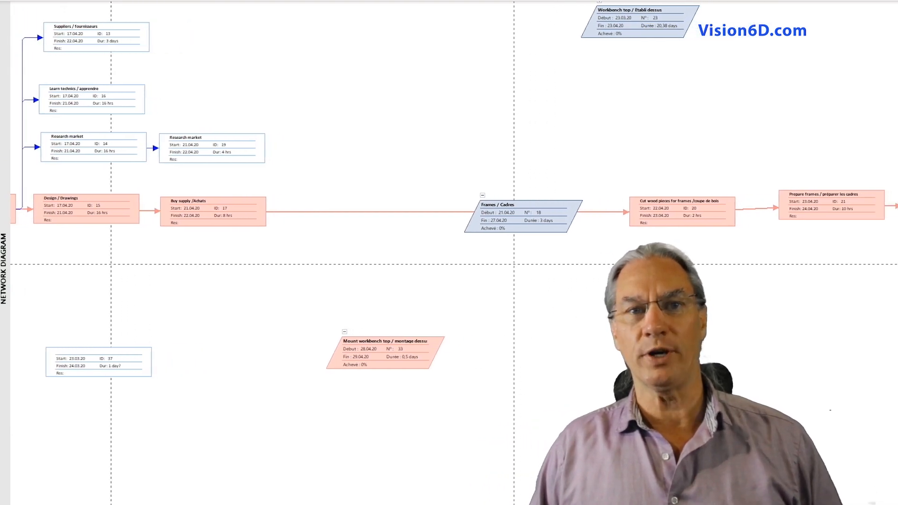
scroll(449, 253, right, 6)
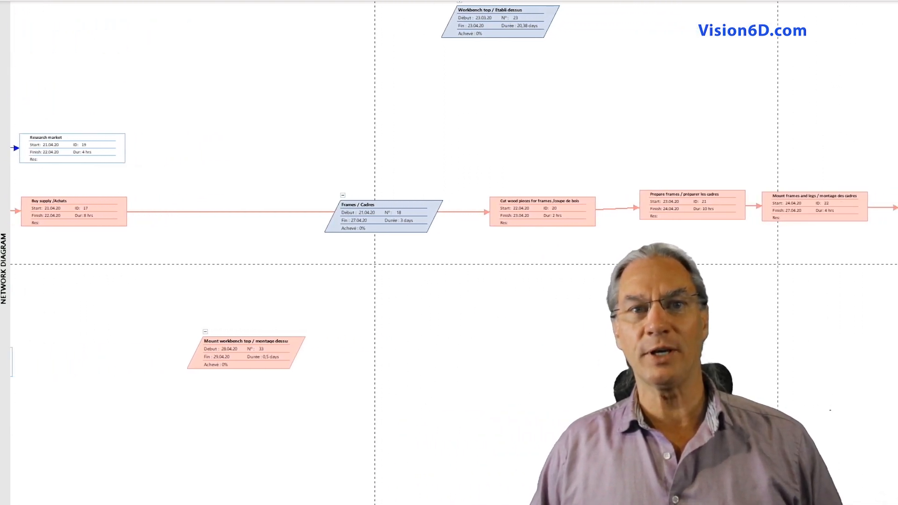
scroll(449, 252, right, 6)
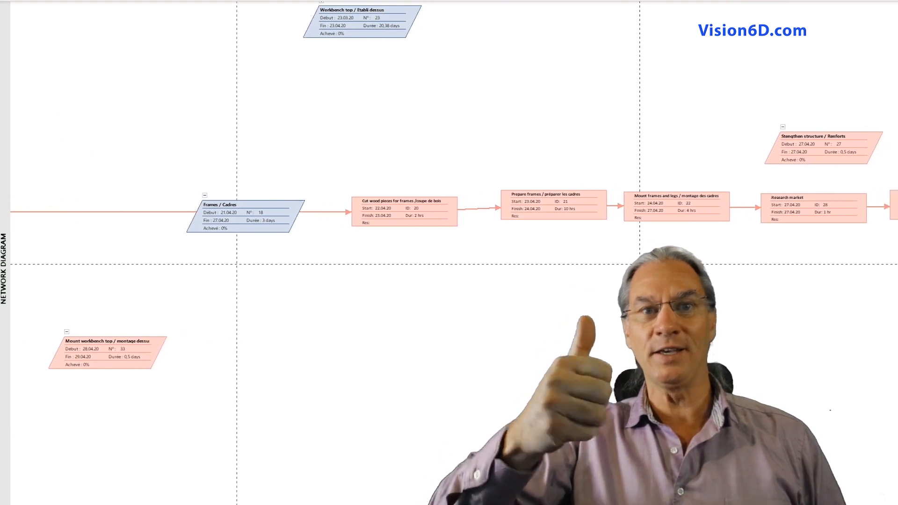
scroll(450, 253, right, 7)
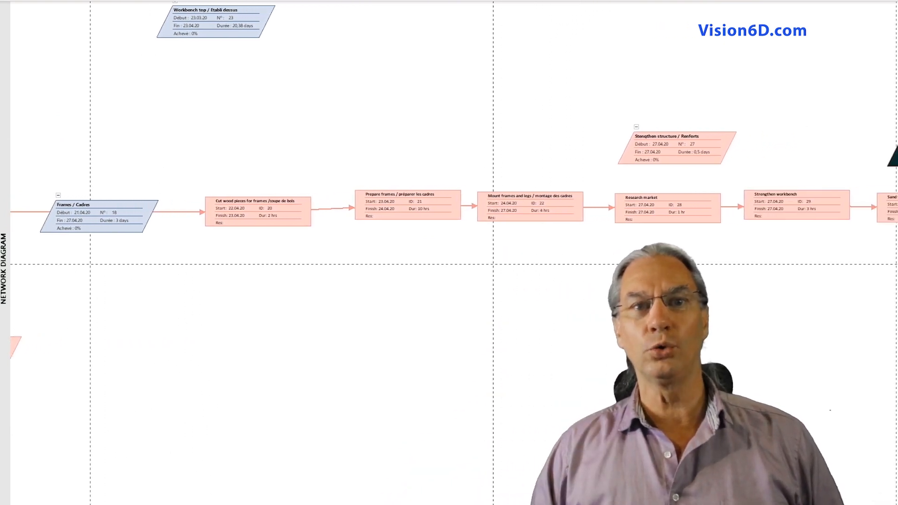
scroll(449, 252, right, 7)
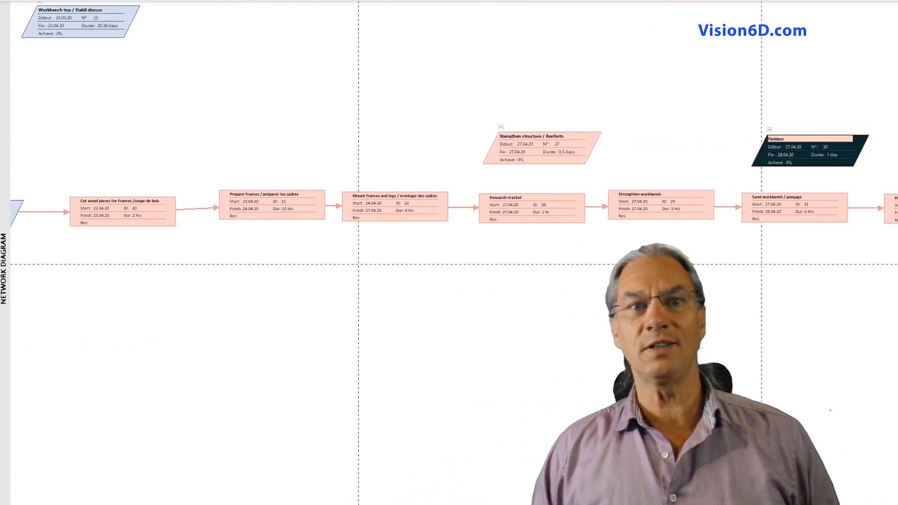
scroll(449, 253, right, 9)
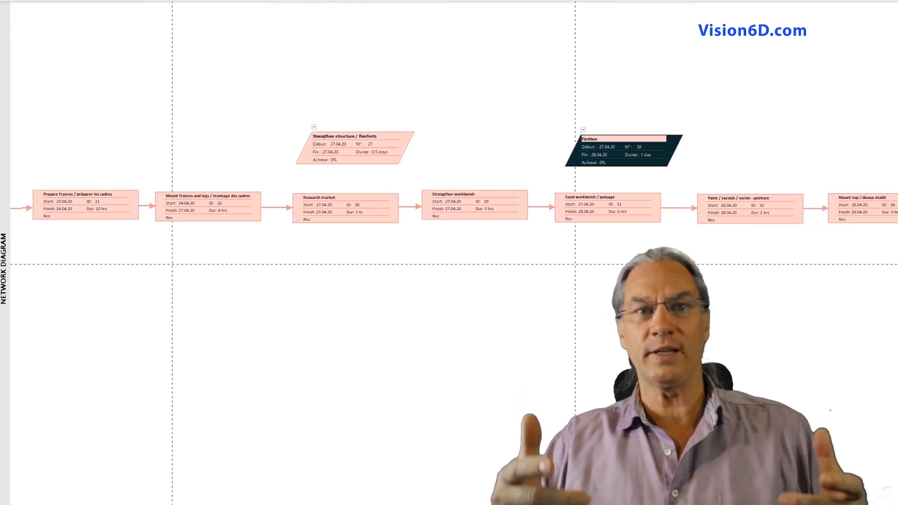